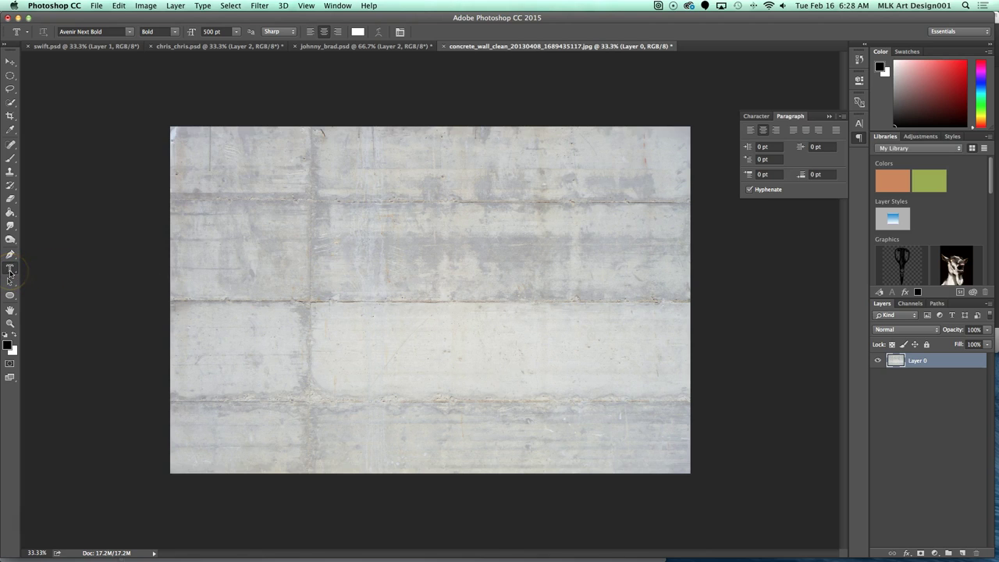
# Type 'concrete' in a Horizontal Type Mask text box across the wall's upper middle at 500 pt
pyautogui.click(224, 203)
pyautogui.moveTo(223, 202); pyautogui.dragTo(655, 402)
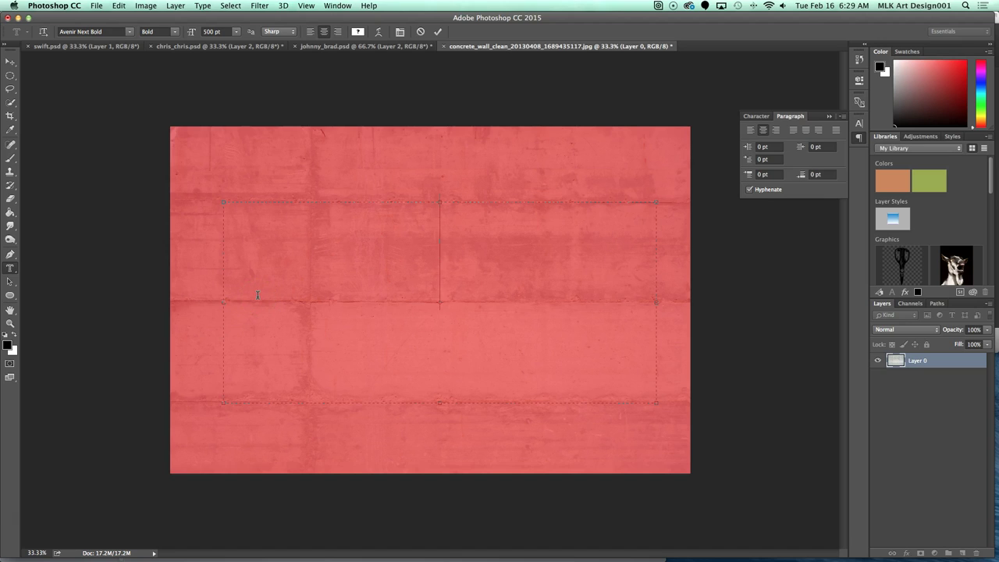
pyautogui.moveTo(347, 298); pyautogui.dragTo(400, 284)
pyautogui.write('concre')
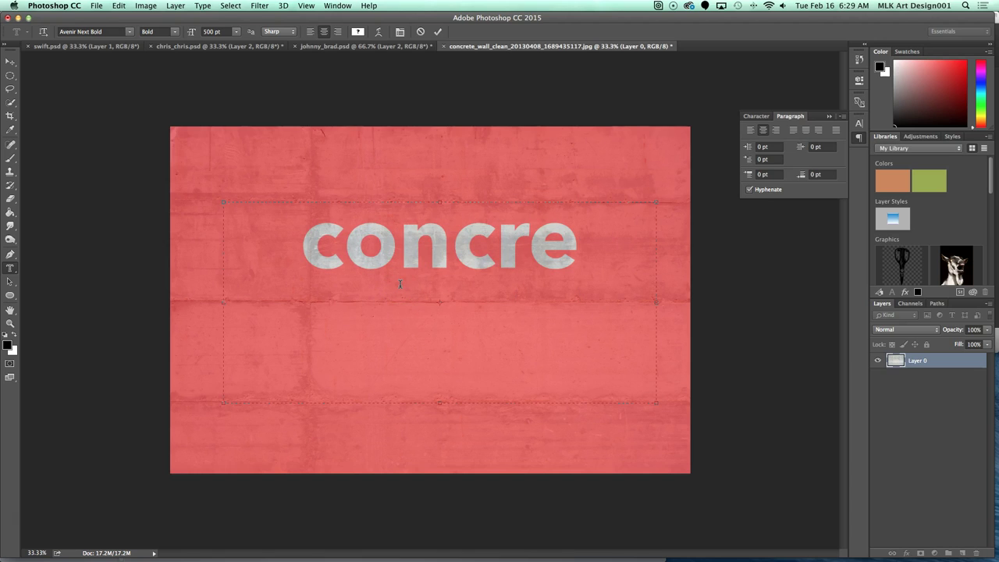
pyautogui.write('e')
pyautogui.press('BackSpace')
pyautogui.write('te')
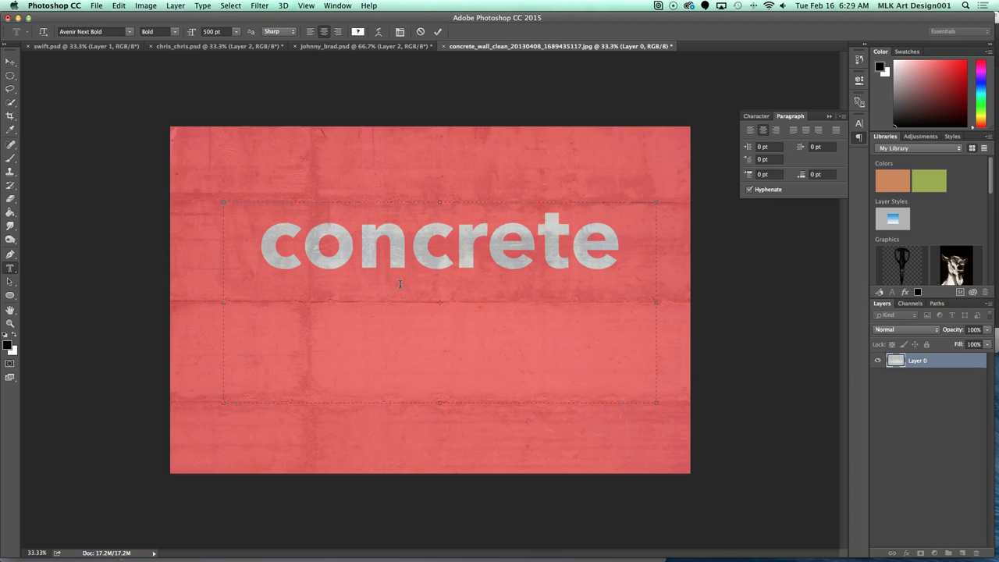
pyautogui.click(398, 287)
pyautogui.click(236, 32)
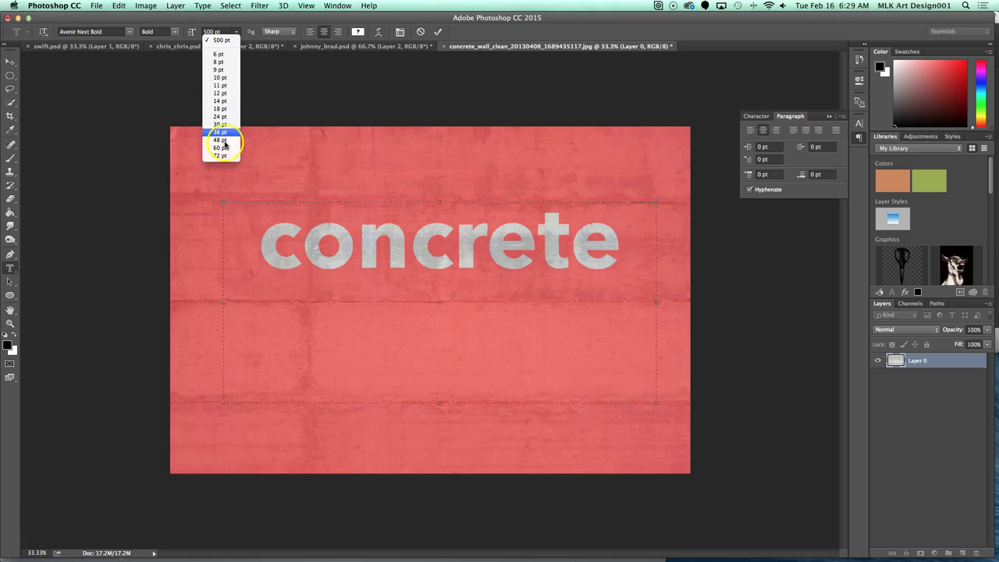
pyautogui.click(224, 33)
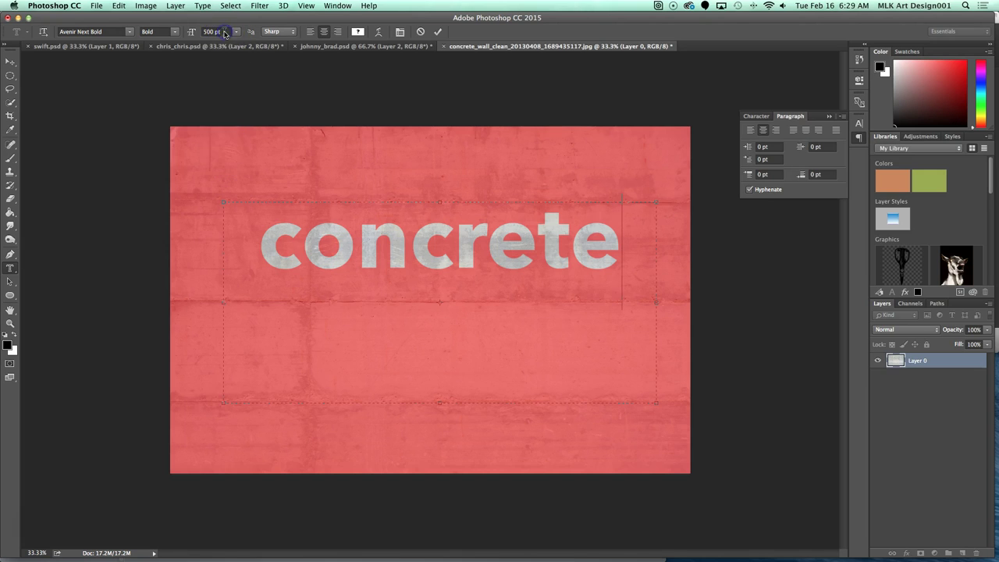
# Commit the 'concrete' selection, copy-paste it to new Layer 1, and check it by toggling Layer 0's visibility
pyautogui.click(439, 32)
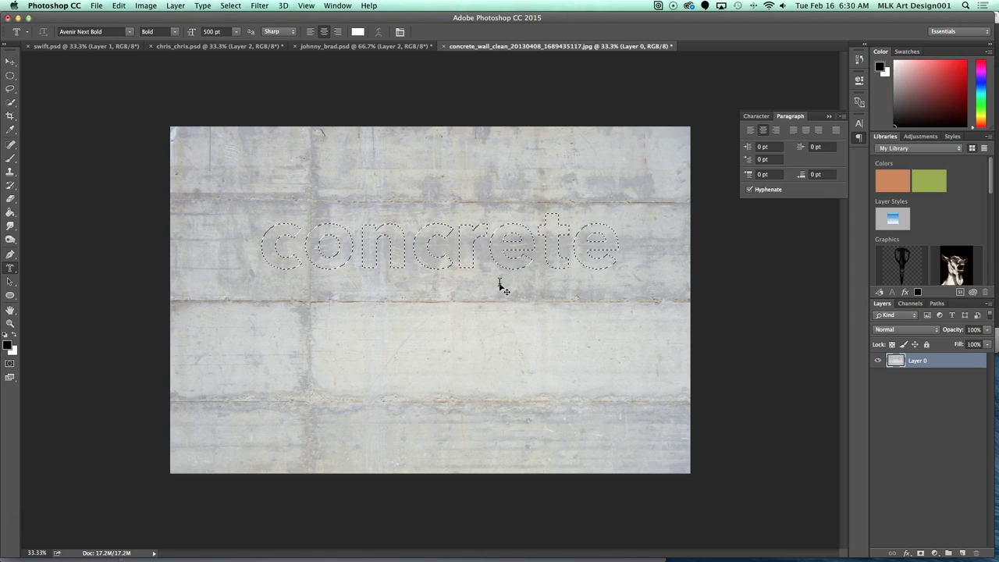
pyautogui.press('super+c')
pyautogui.press('super+v')
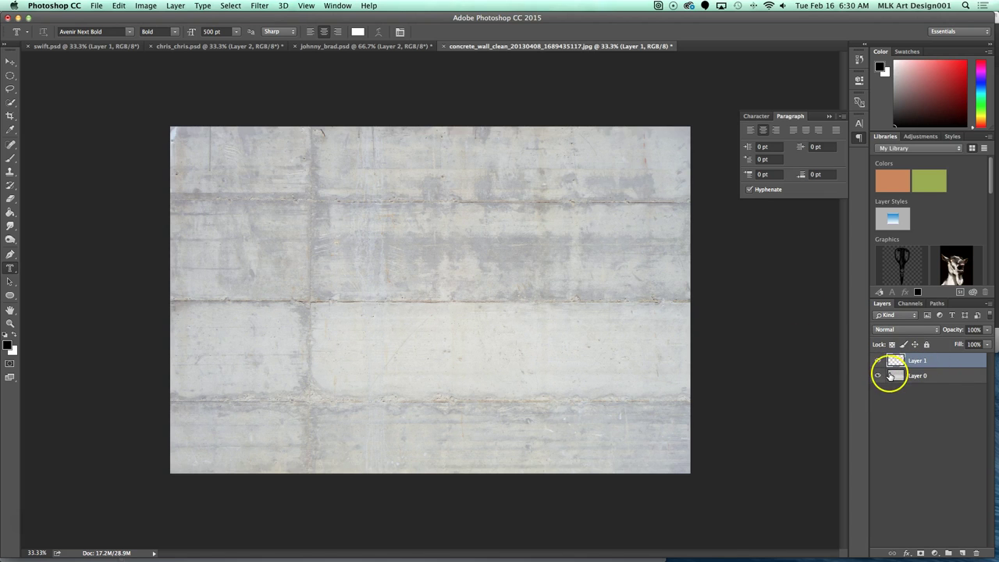
pyautogui.click(879, 376)
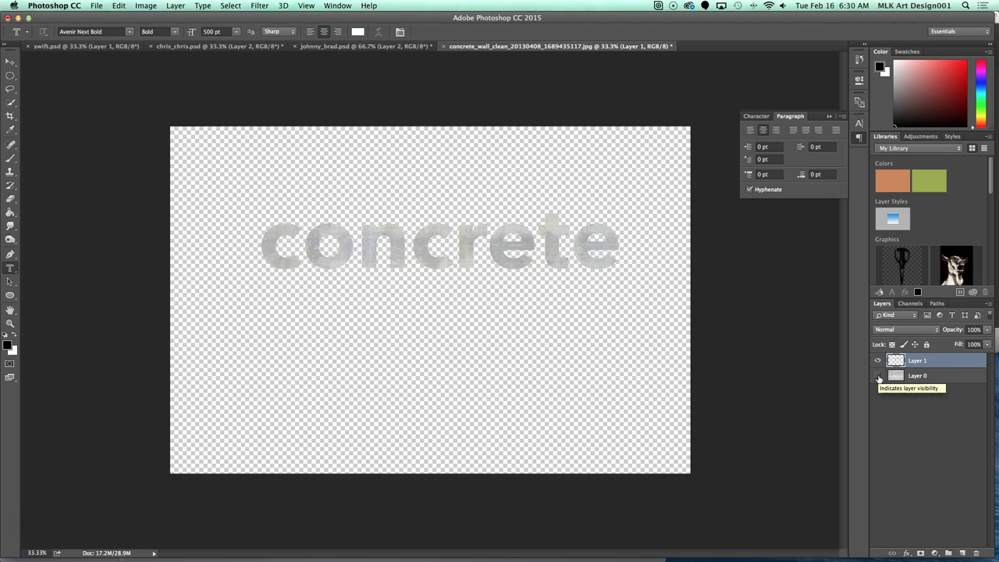
pyautogui.click(879, 376)
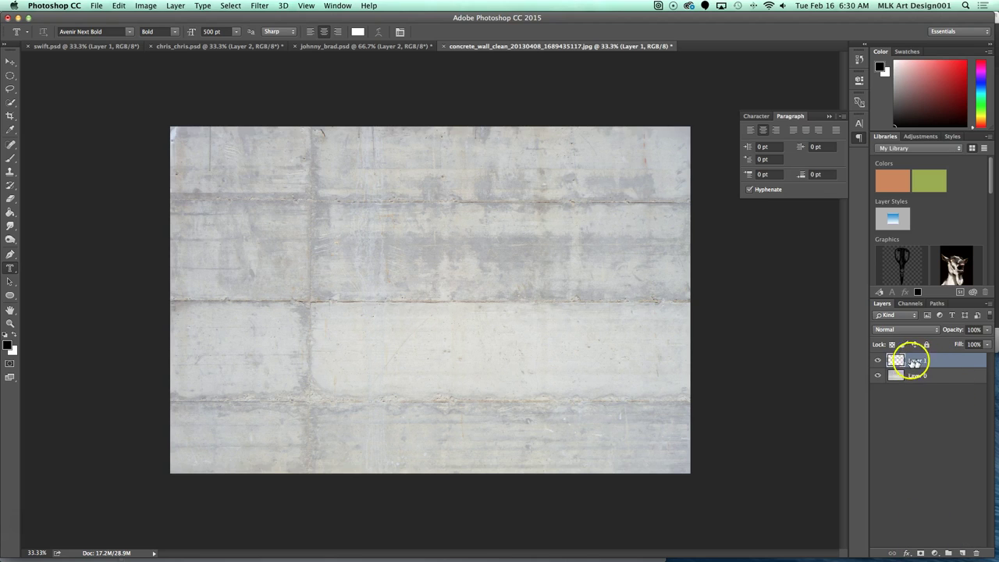
# Open Layer 1's Layer Style and enable Bevel & Emboss with the Chisel Hard technique
pyautogui.doubleClick(939, 361)
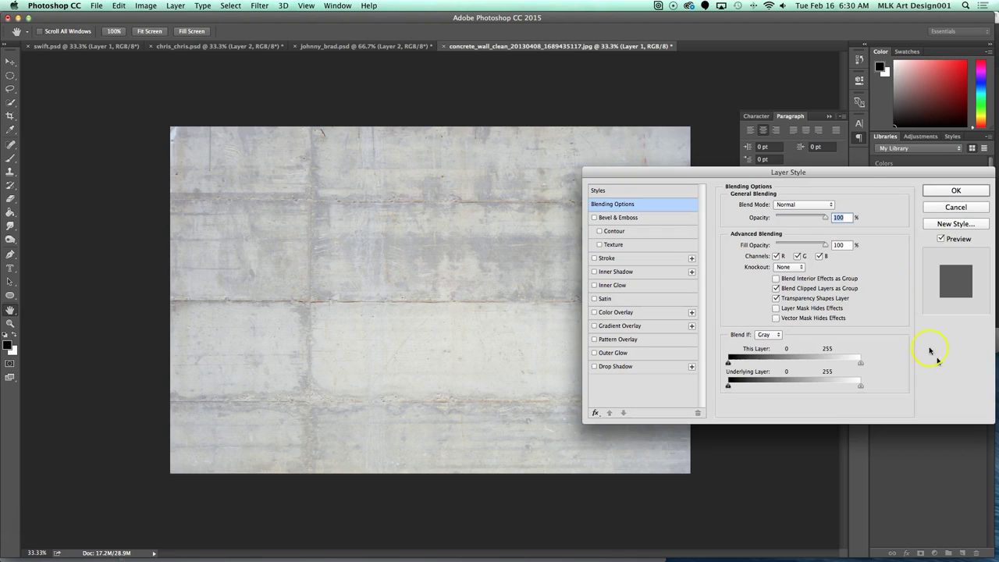
pyautogui.moveTo(873, 175); pyautogui.dragTo(534, 289)
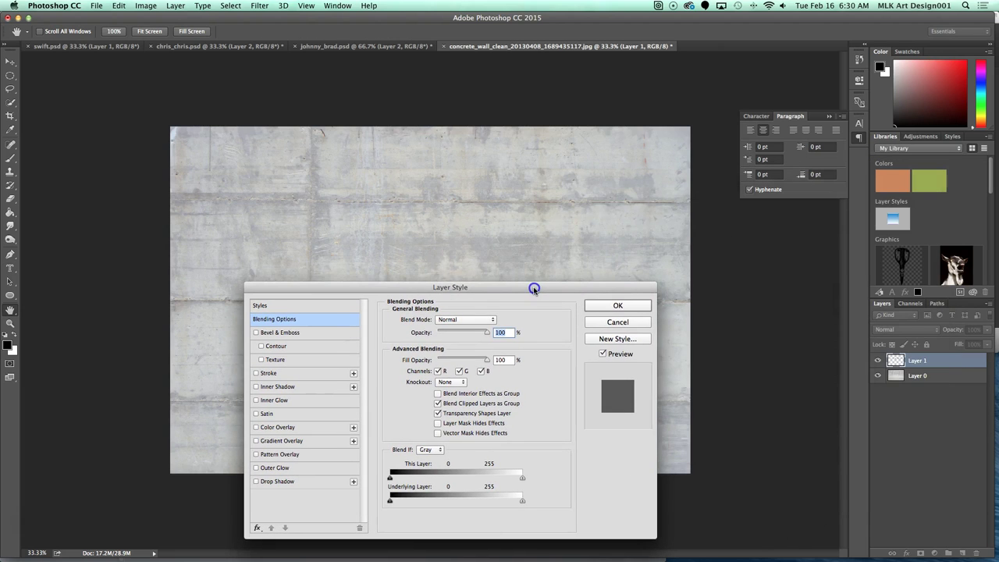
pyautogui.moveTo(397, 289); pyautogui.dragTo(706, 155)
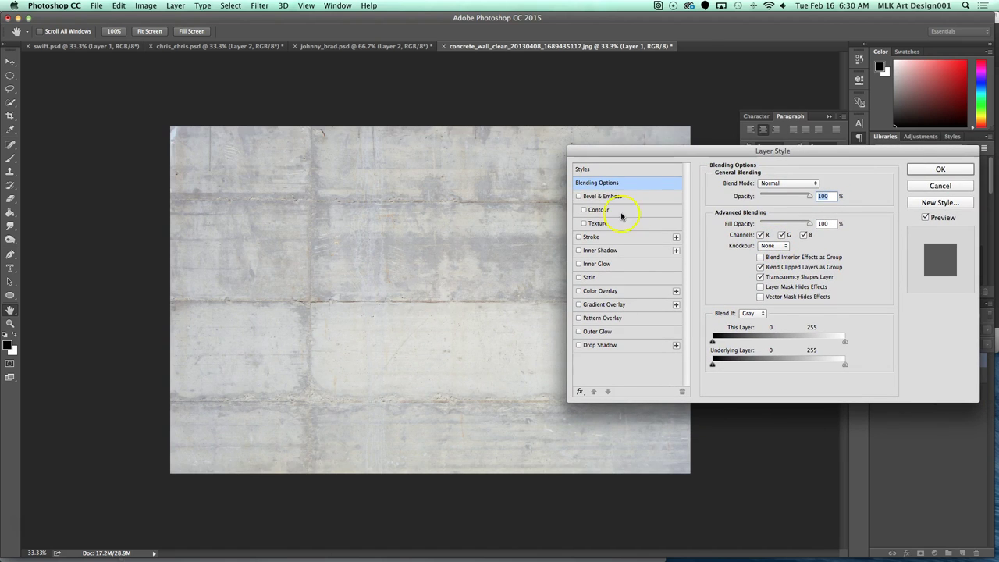
pyautogui.click(602, 199)
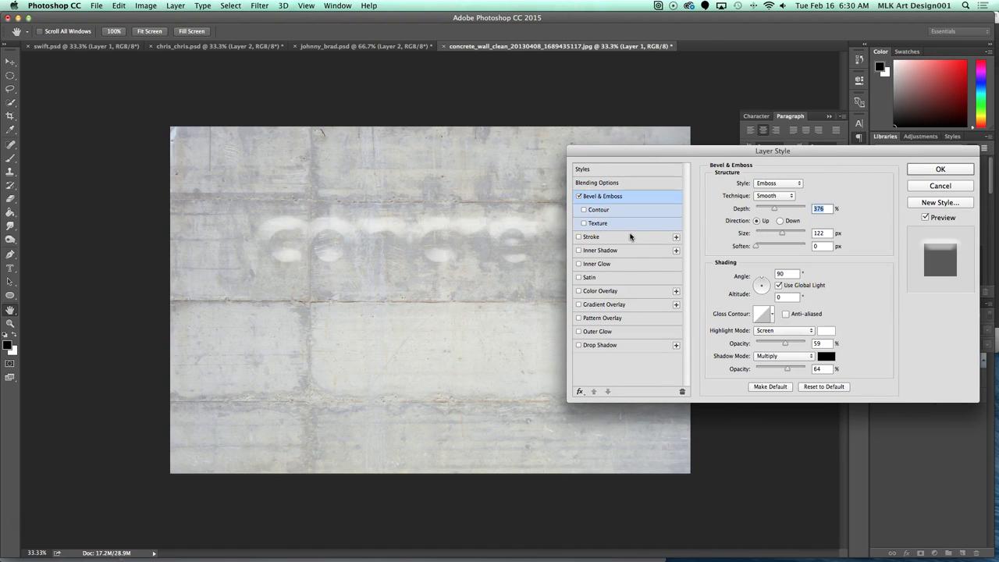
pyautogui.click(785, 195)
pyautogui.click(784, 203)
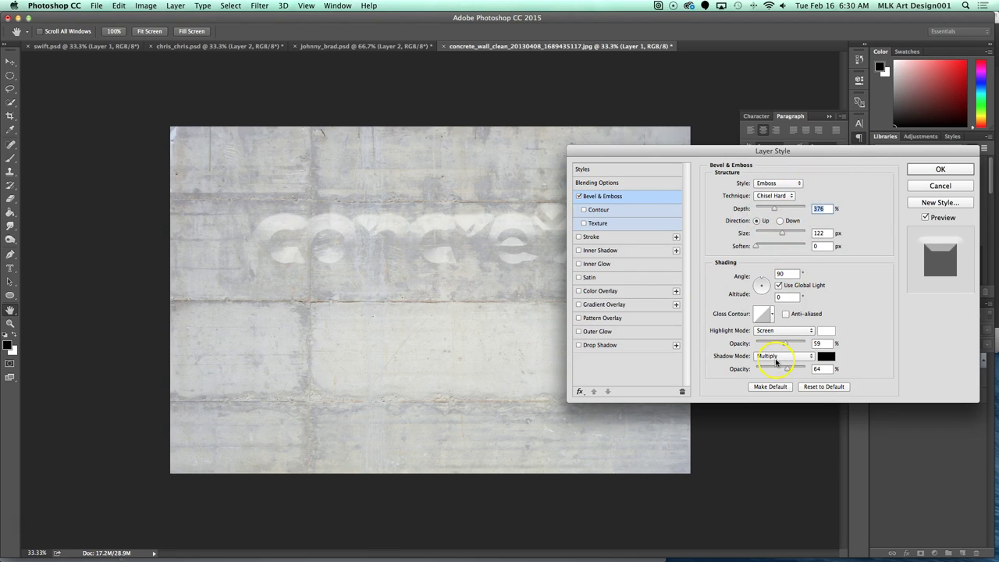
# Adjust the bevel's light angle and altitude, set Size to 18 px and Style to Outer Bevel
pyautogui.moveTo(767, 286); pyautogui.dragTo(762, 270)
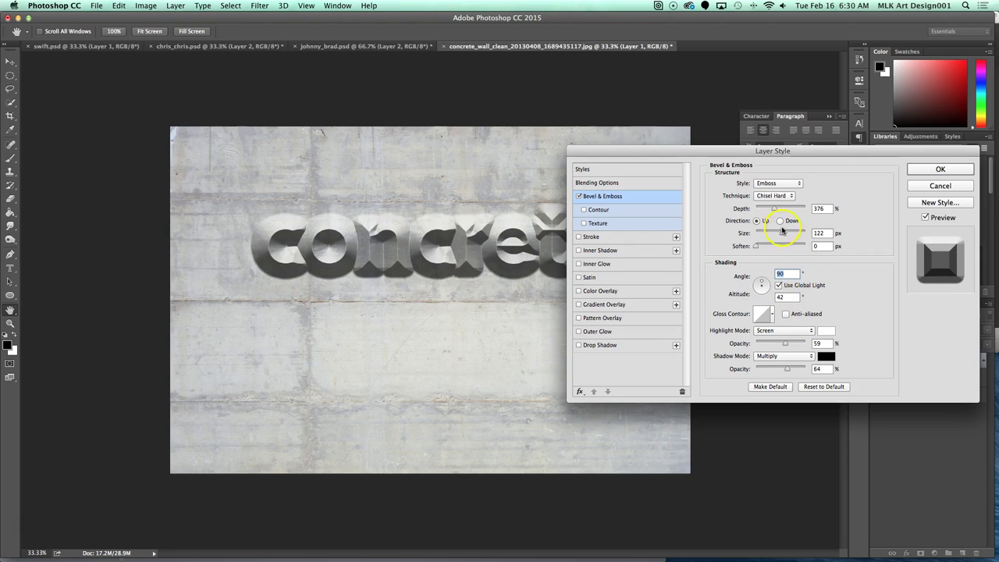
pyautogui.moveTo(782, 236); pyautogui.dragTo(763, 237)
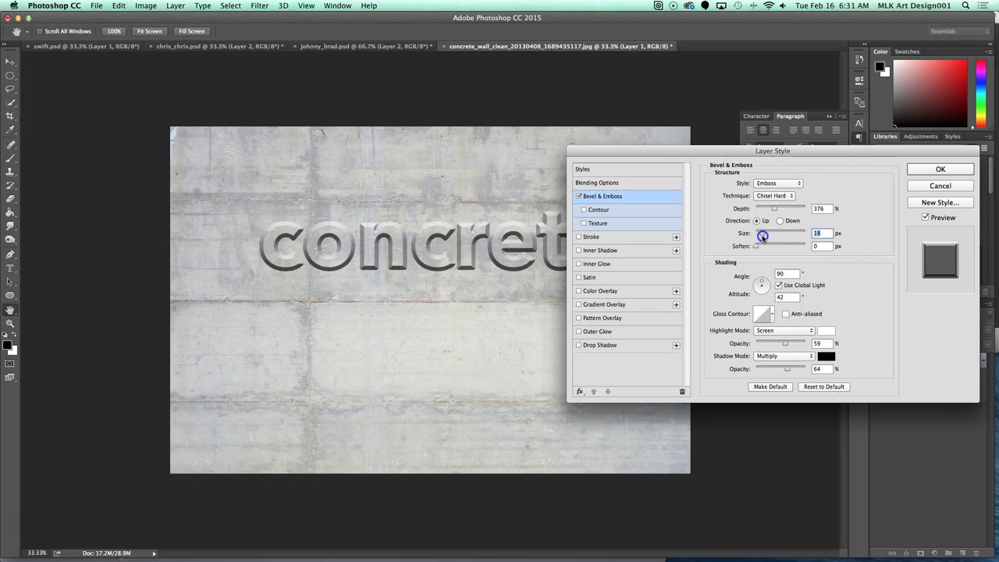
pyautogui.click(796, 185)
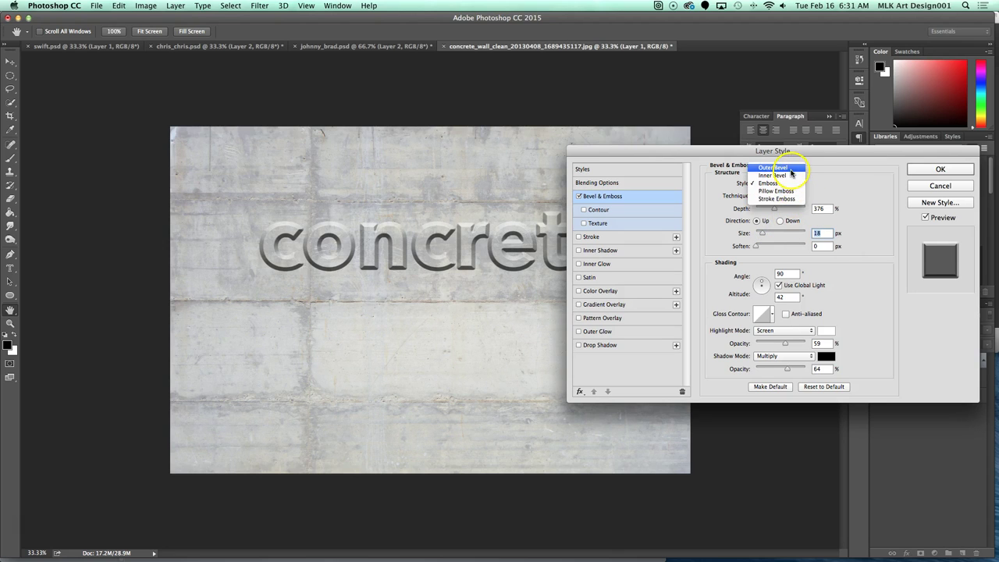
pyautogui.click(787, 175)
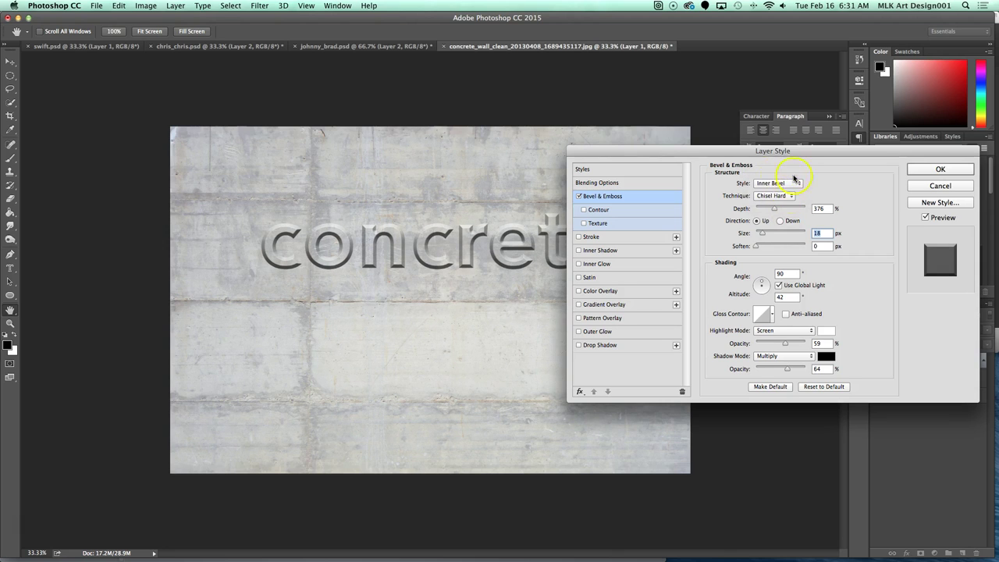
pyautogui.click(797, 185)
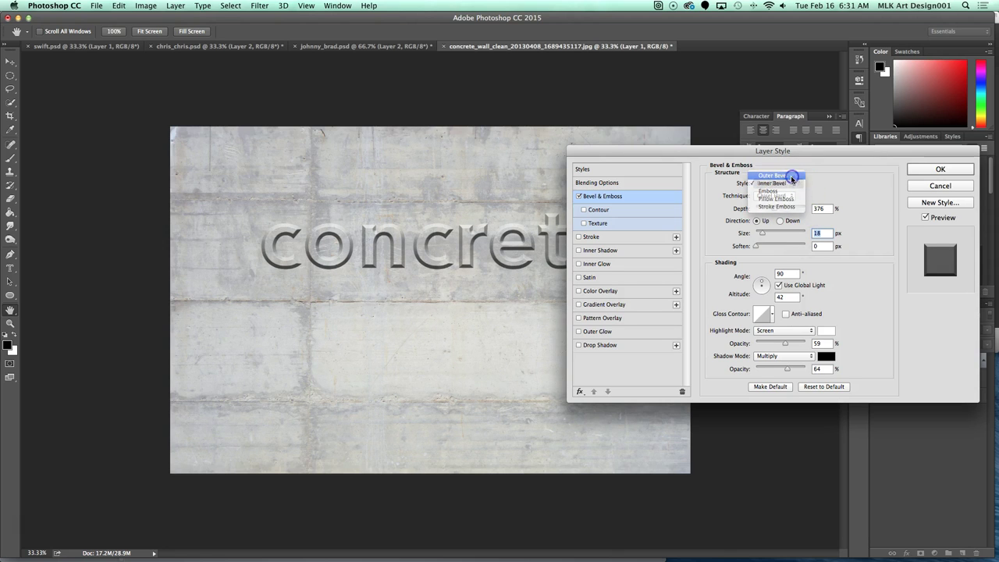
pyautogui.click(791, 176)
pyautogui.click(792, 216)
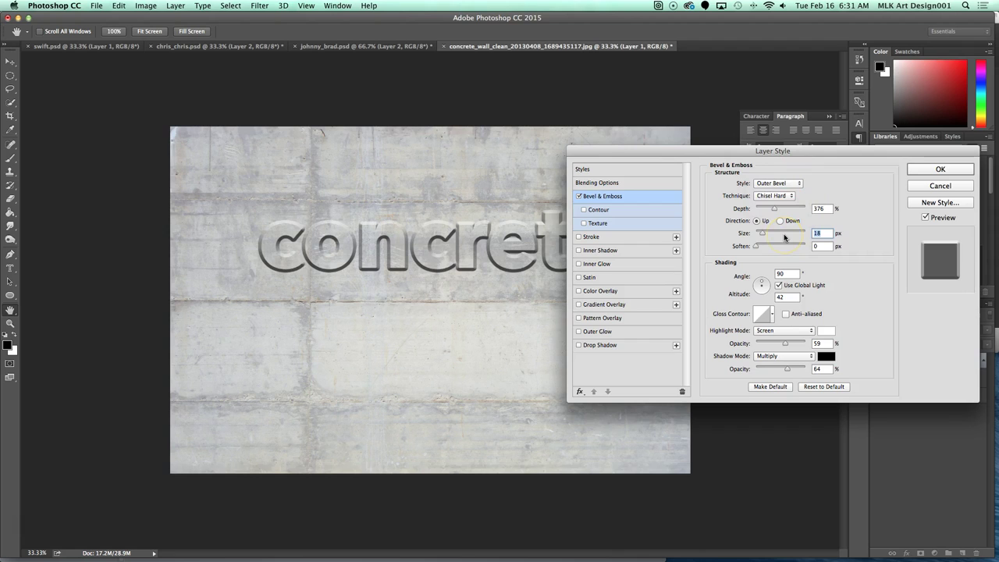
pyautogui.click(784, 237)
pyautogui.click(772, 220)
# Add a red ff1b1b Color Overlay at 100% opacity with Multiply blend mode
pyautogui.click(611, 292)
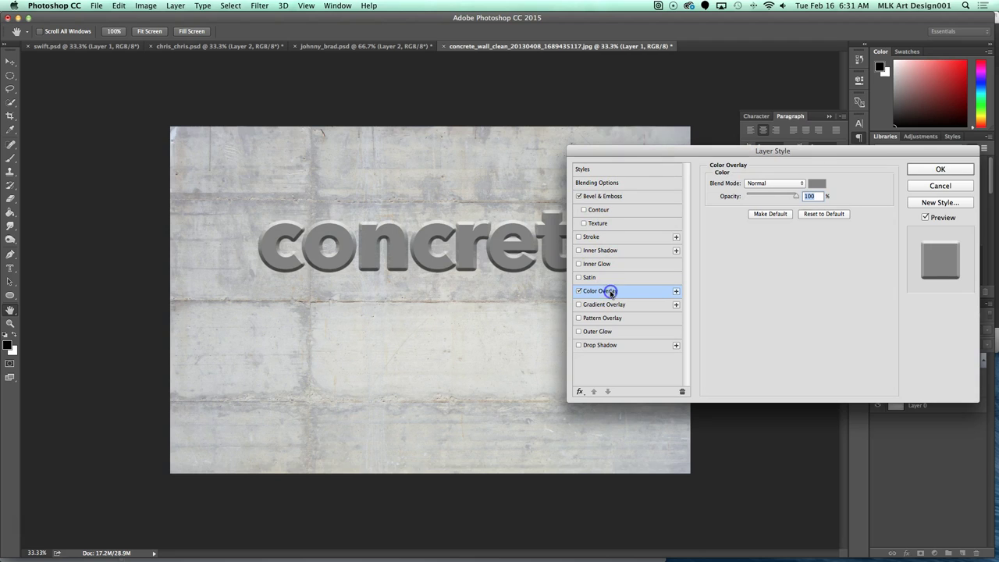
pyautogui.click(818, 184)
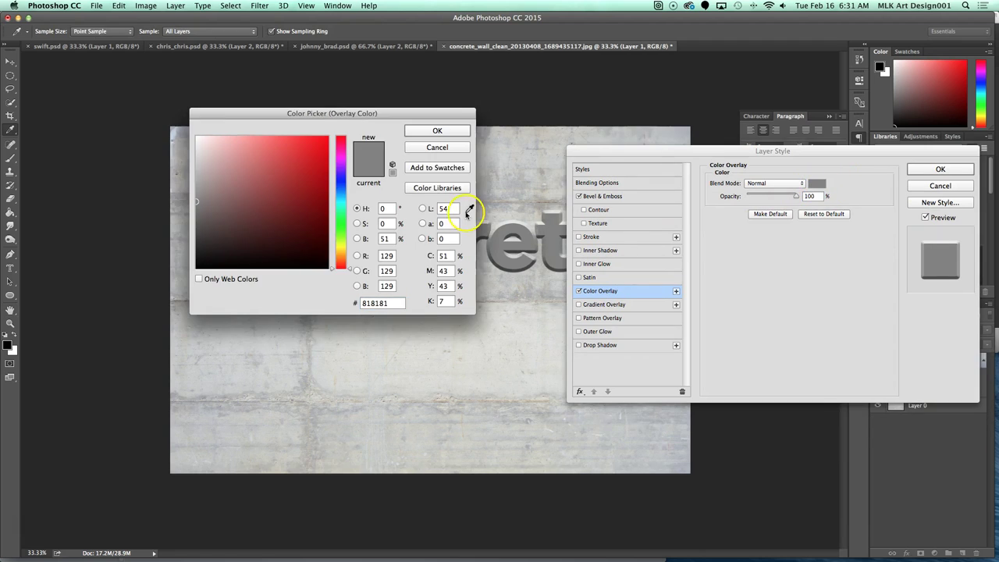
pyautogui.moveTo(322, 156); pyautogui.dragTo(315, 131)
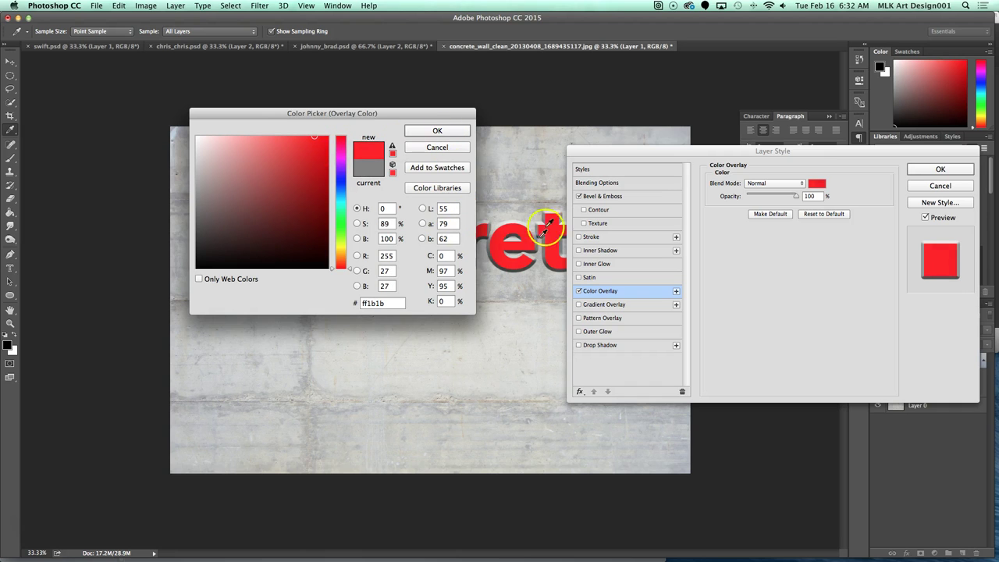
pyautogui.click(438, 131)
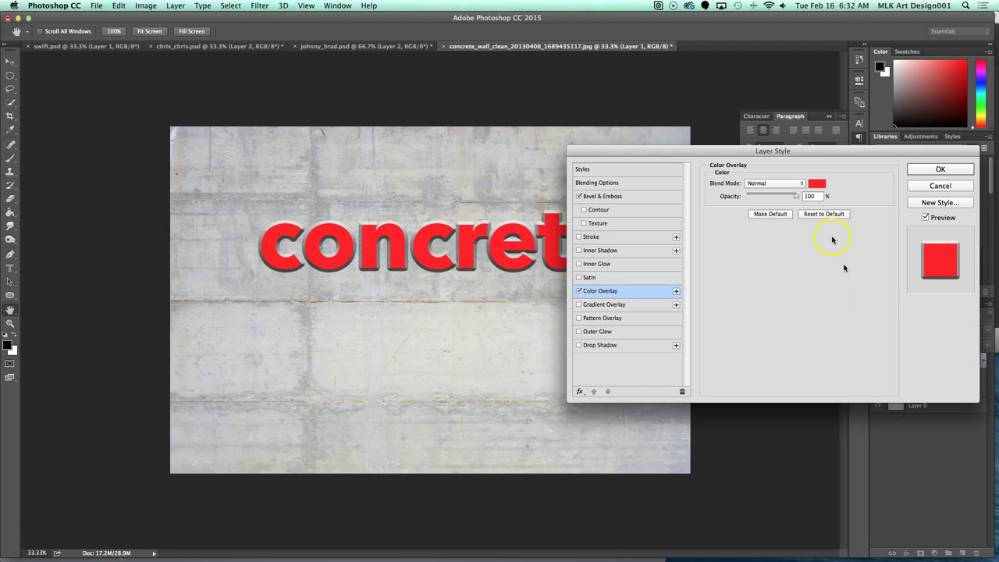
pyautogui.moveTo(797, 195)
pyautogui.mouseDown()
pyautogui.moveTo(767, 196)
pyautogui.moveTo(808, 196)
pyautogui.mouseUp()
pyautogui.click(788, 186)
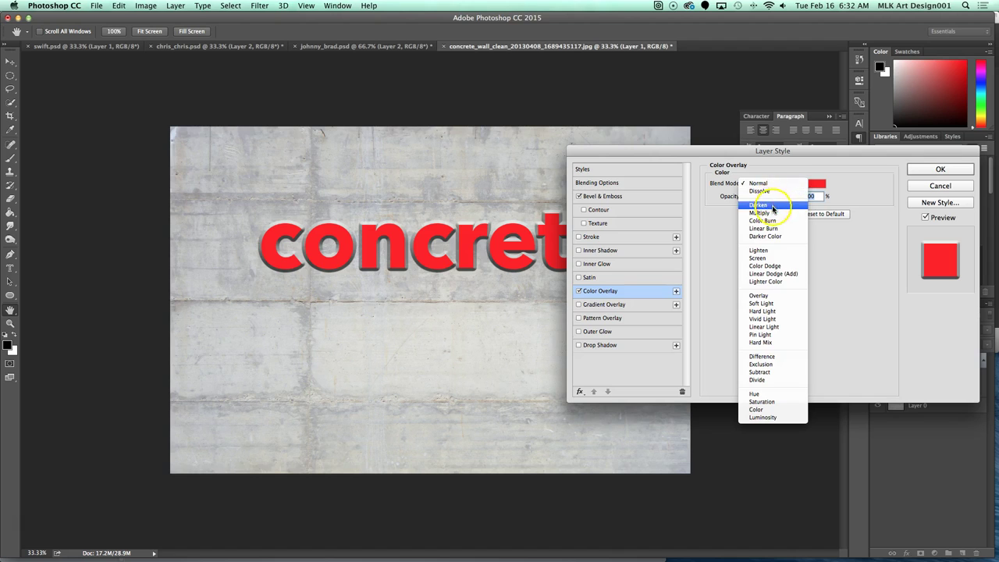
pyautogui.click(769, 212)
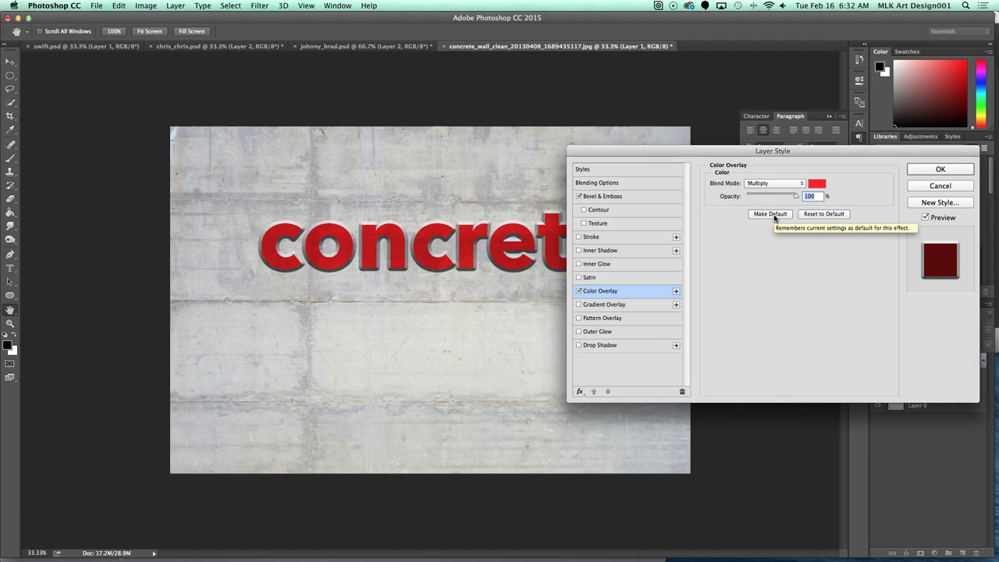
# Try a bevel Contour (range 31) and Texture, remove both, and apply the layer styles with OK
pyautogui.click(620, 196)
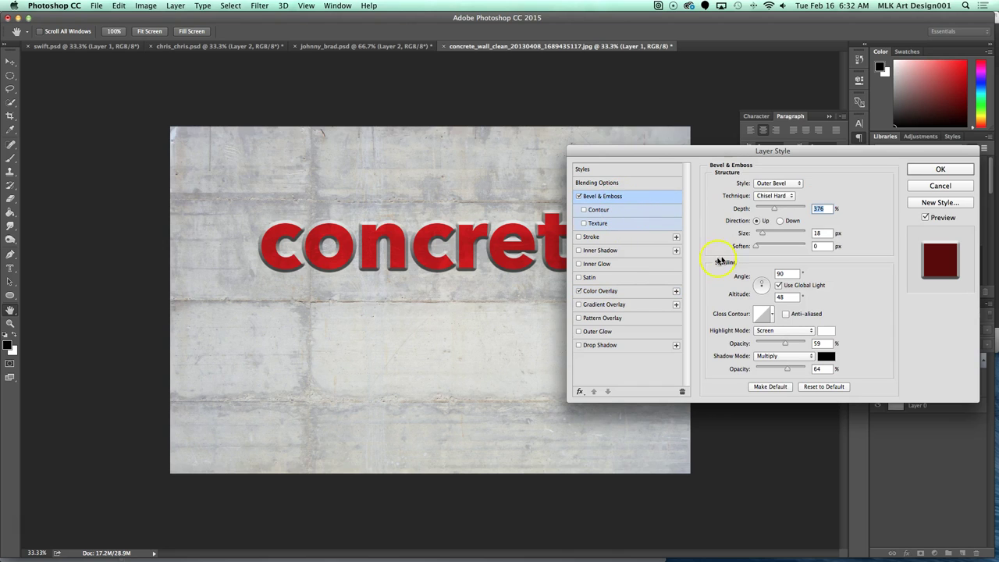
pyautogui.click(611, 211)
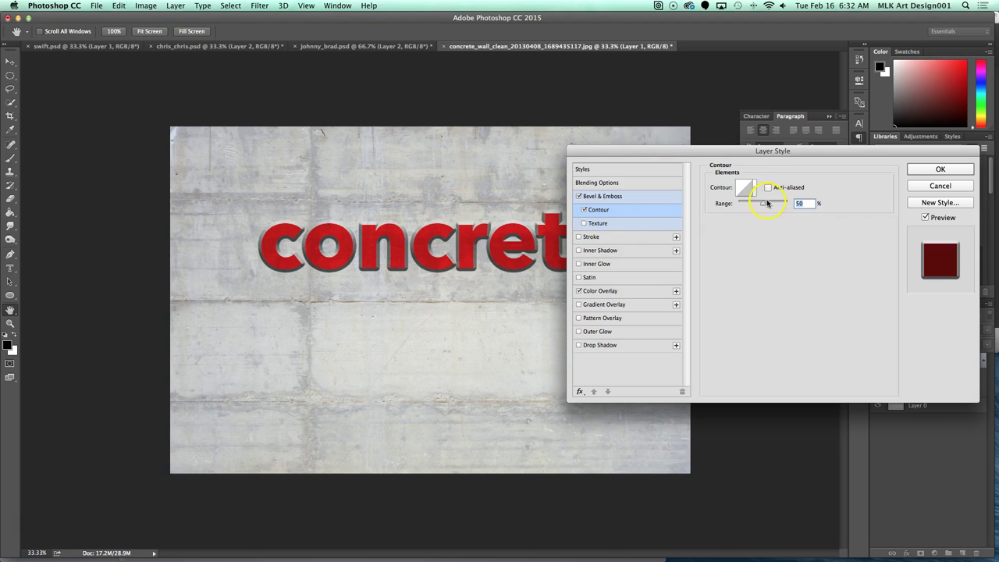
pyautogui.moveTo(762, 205)
pyautogui.mouseDown()
pyautogui.moveTo(781, 205)
pyautogui.moveTo(753, 204)
pyautogui.mouseUp()
pyautogui.click(636, 225)
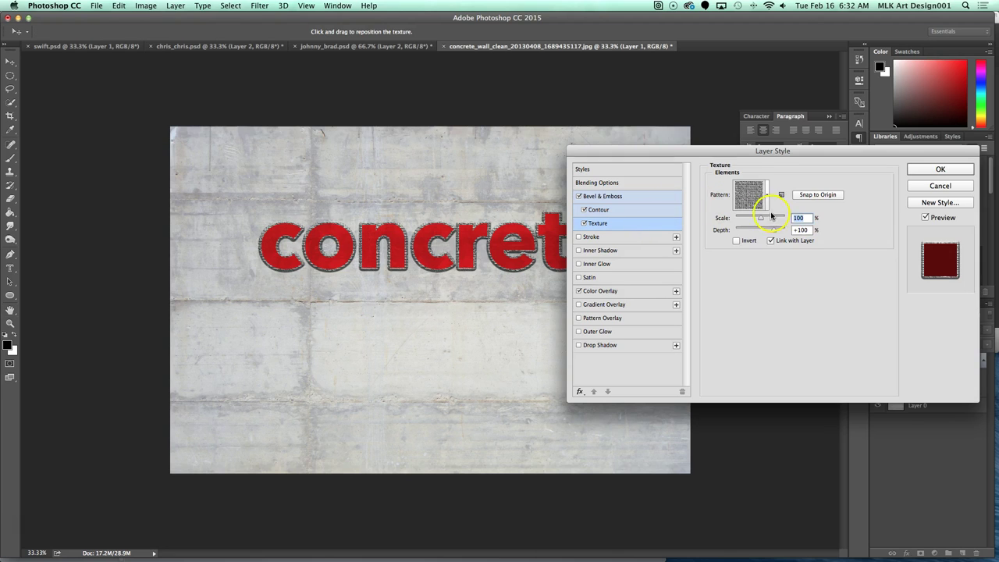
pyautogui.click(584, 225)
pyautogui.click(584, 210)
pyautogui.click(630, 197)
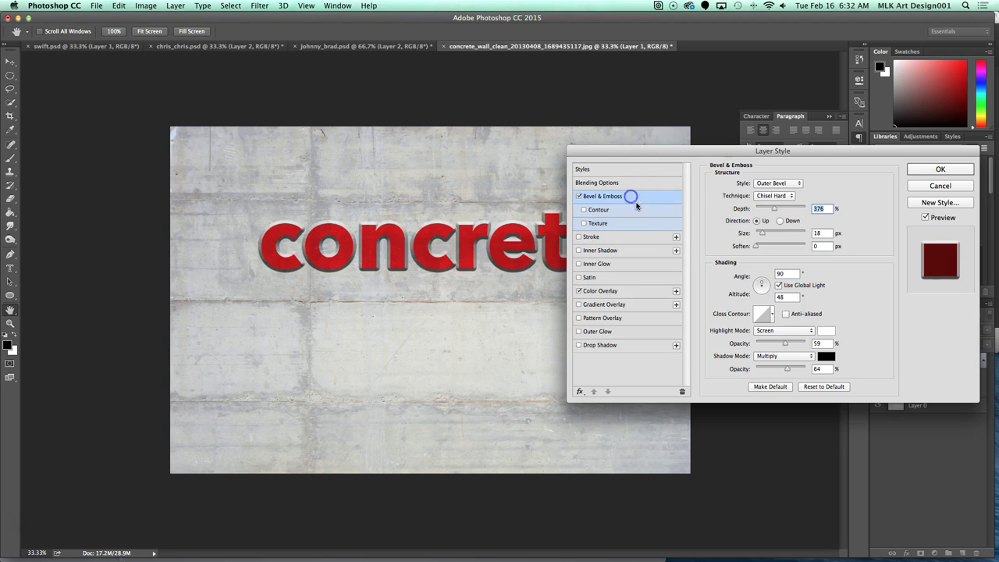
pyautogui.click(941, 169)
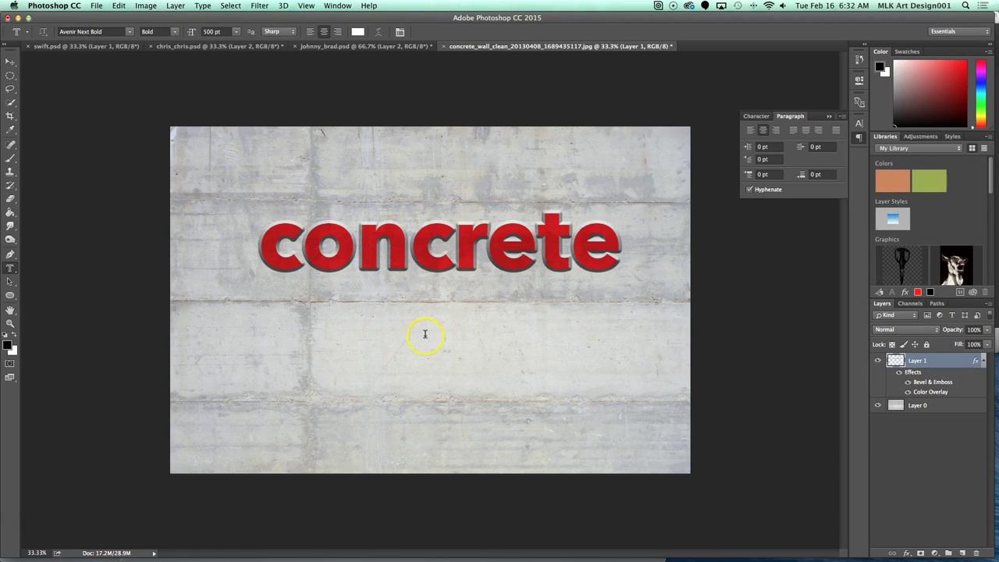